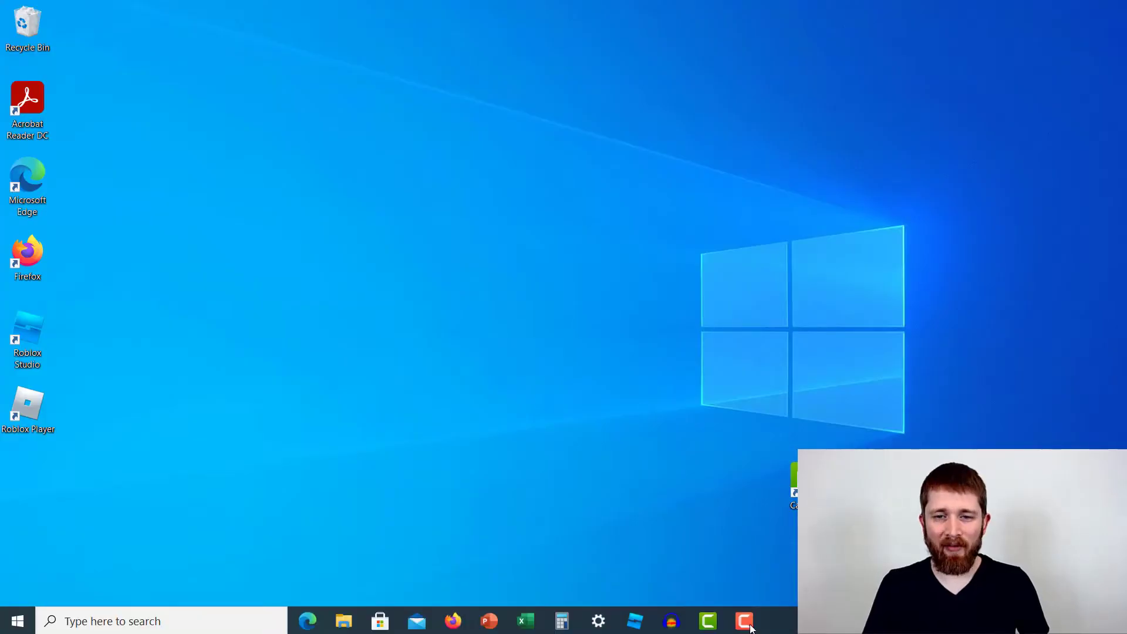
- Launch Audacity and import the 'BSC State of Mind' song as a stereo track
left_click(672, 621)
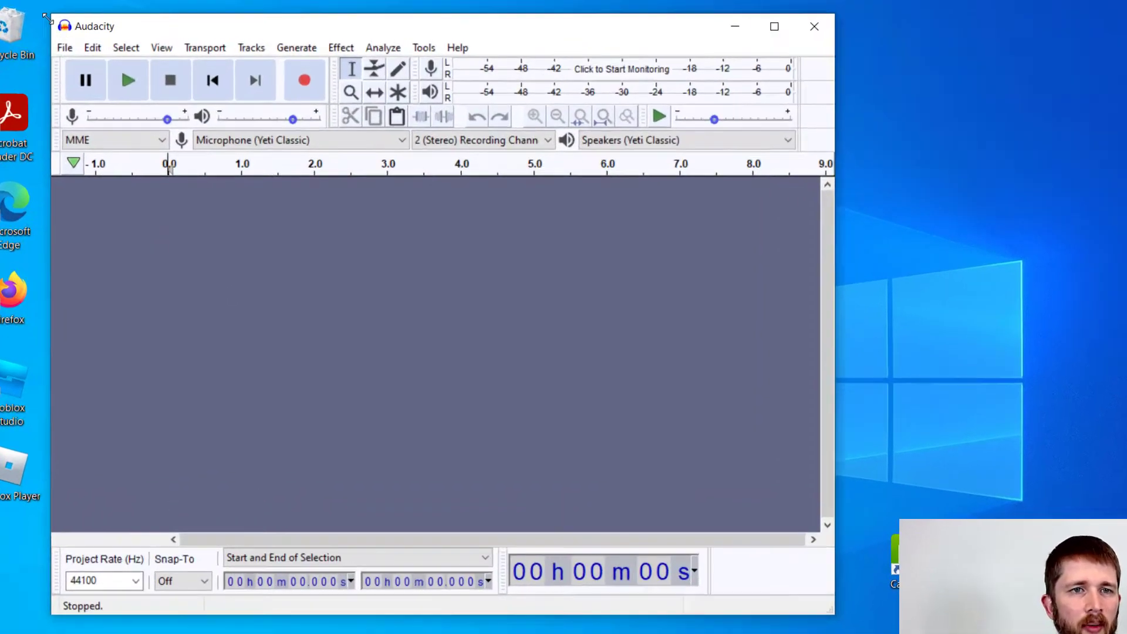
left_click(58, 50)
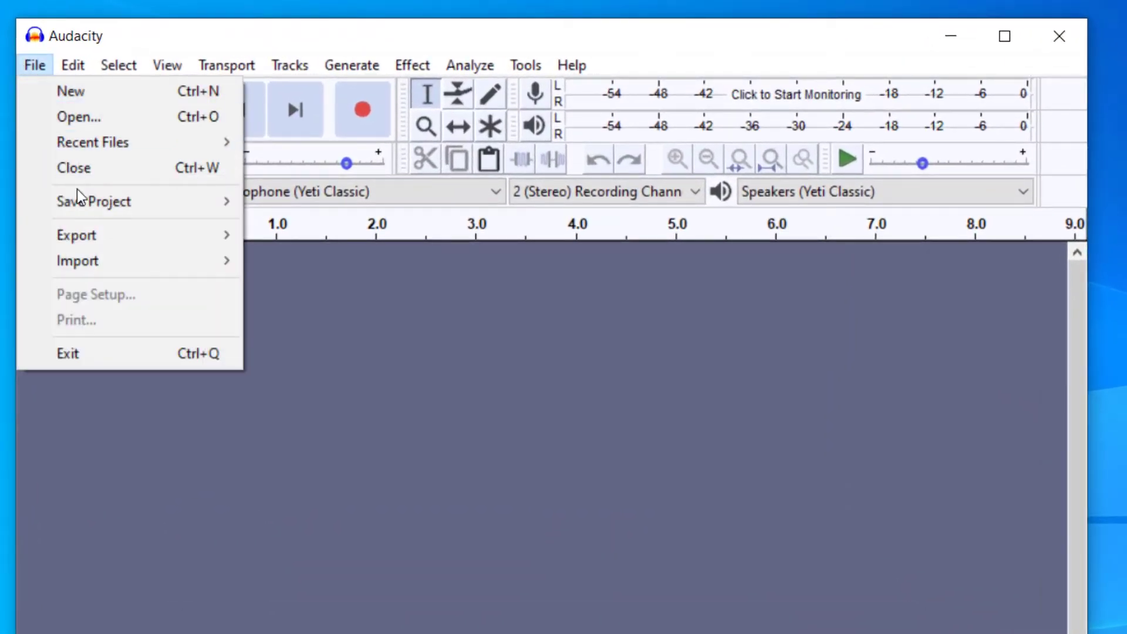
mouse_move(104, 260)
left_click(287, 262)
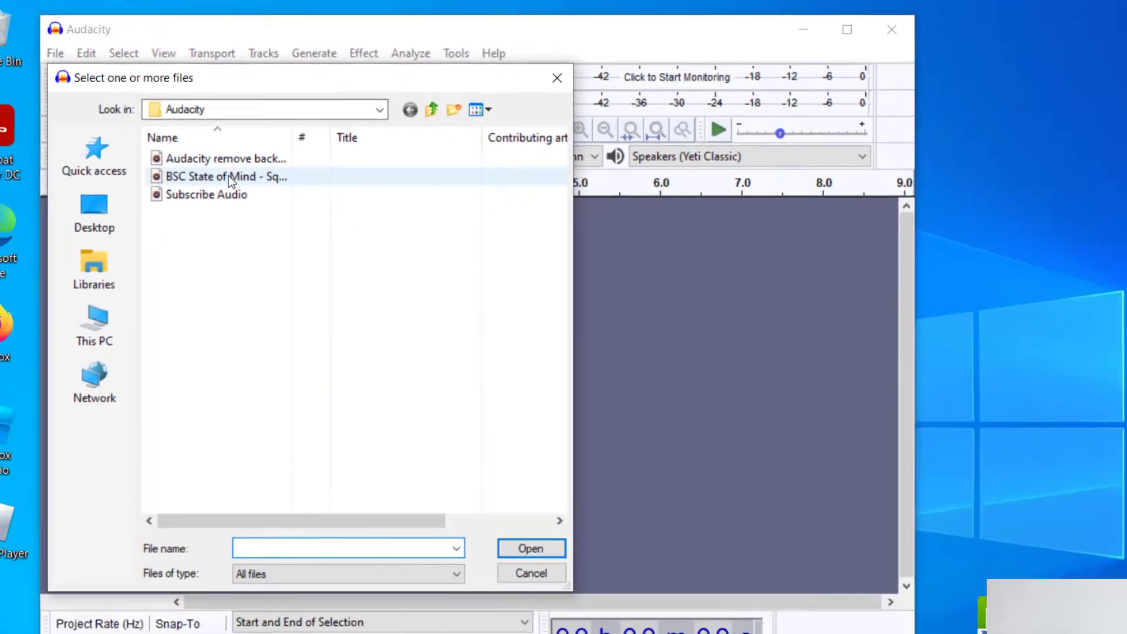
double_click(242, 216)
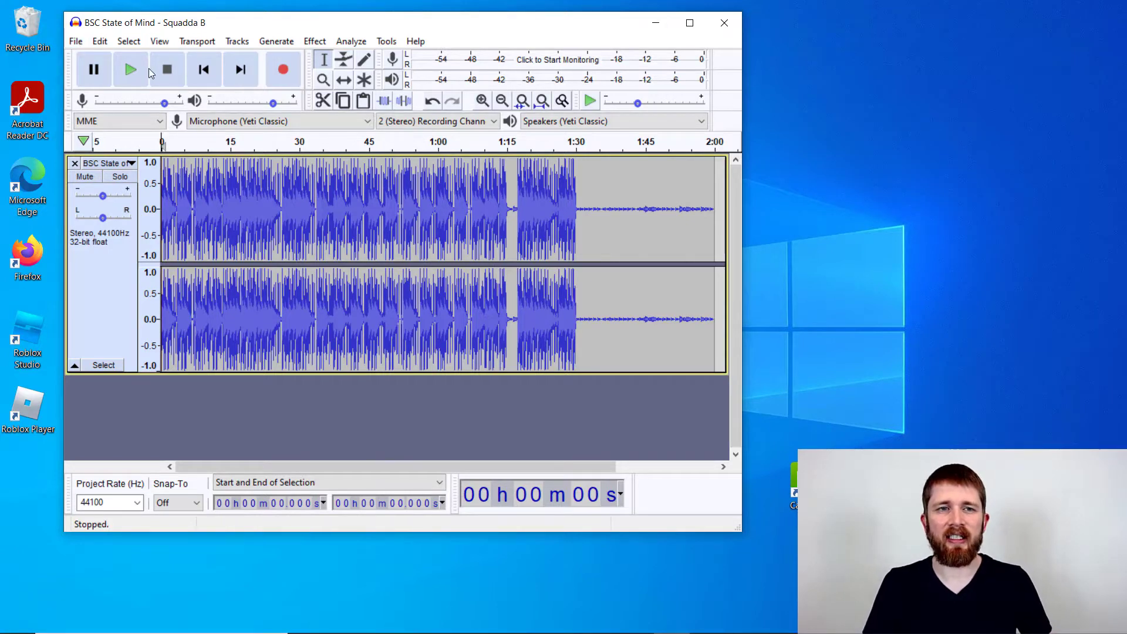
- Preview the song's opening, then mark a test region from about 0:09 to 0:23
left_click(135, 70)
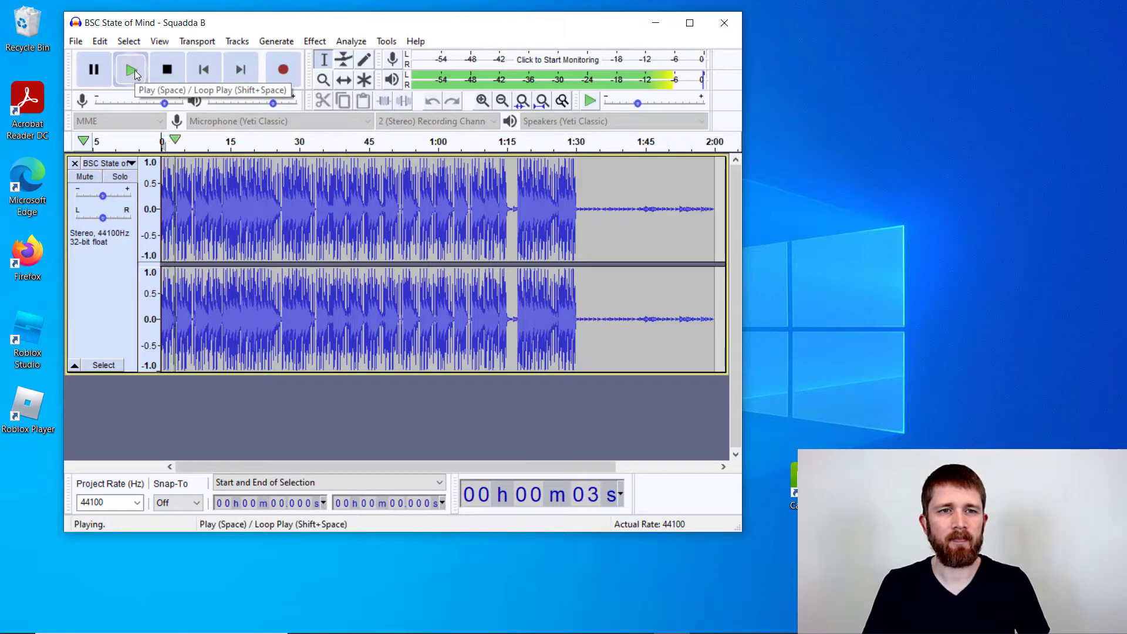
left_click(167, 70)
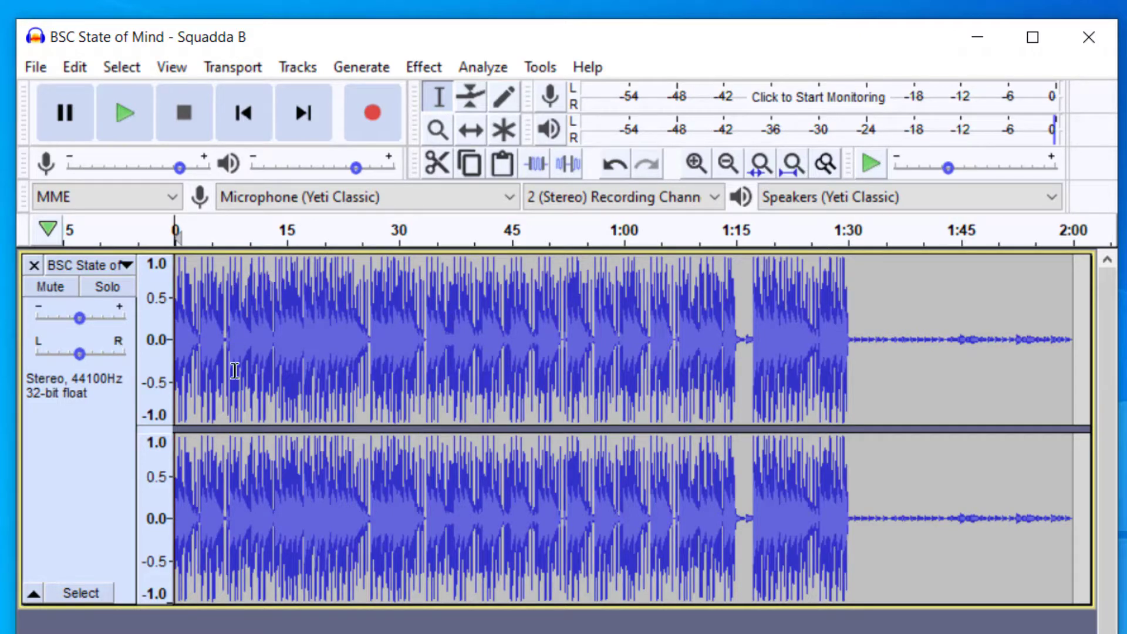
left_click(344, 299)
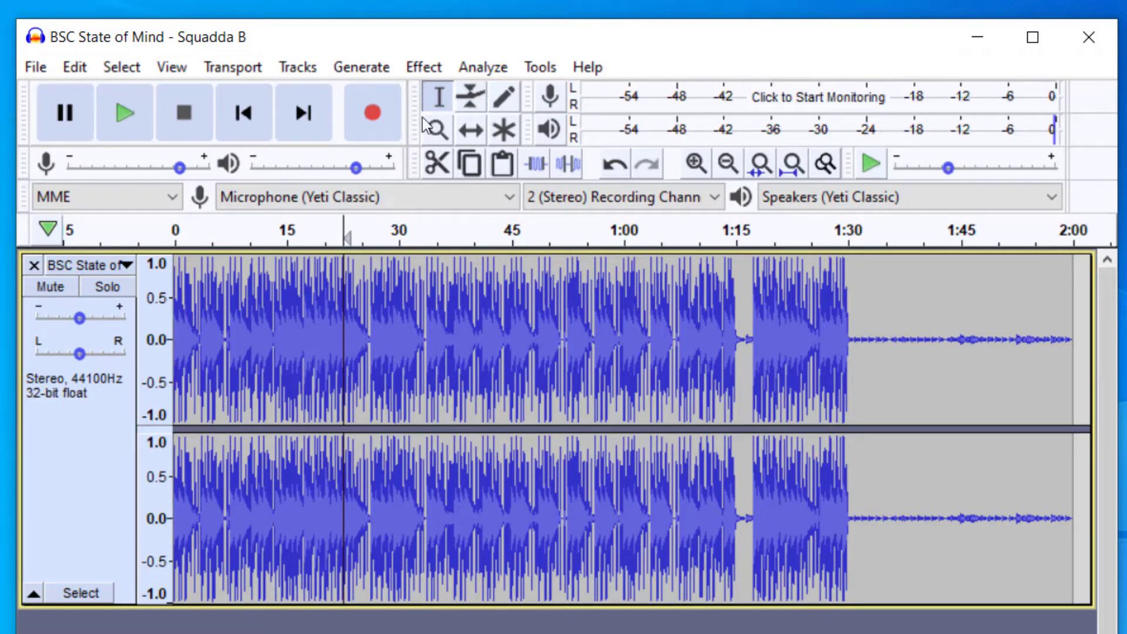
left_click_drag(346, 297, 240, 300)
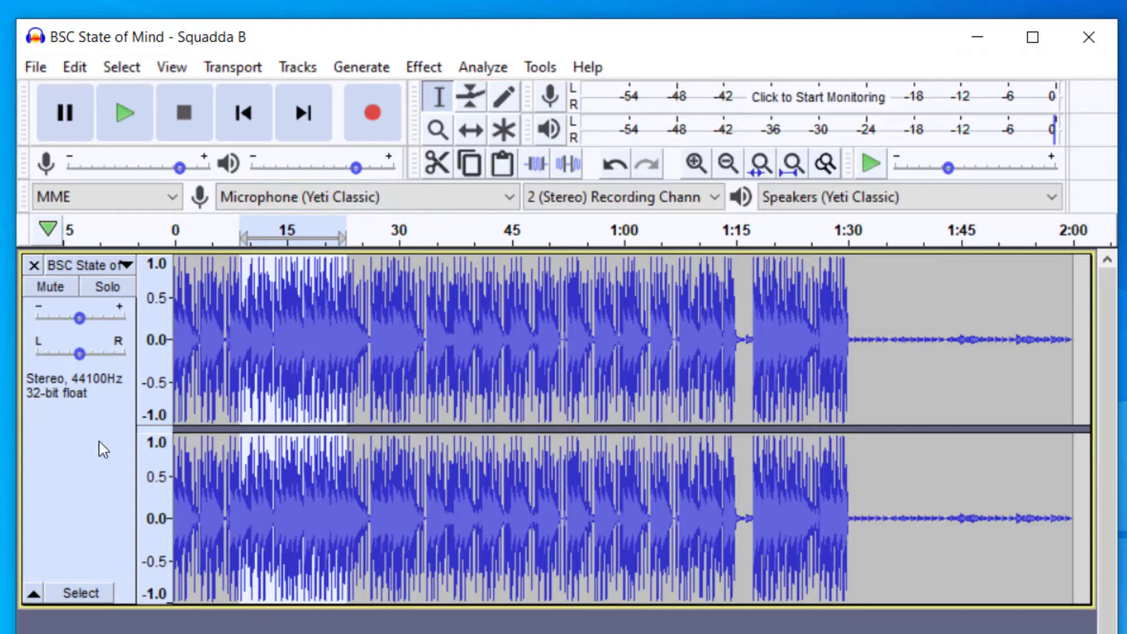
- Select the entire stereo track for effects
left_click(87, 470)
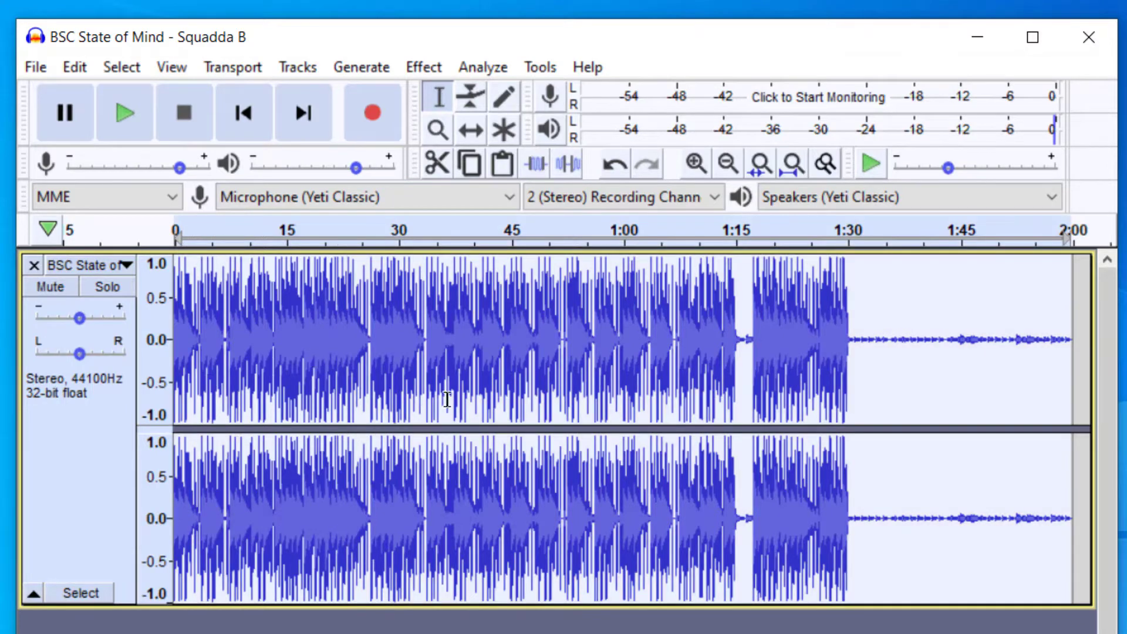
left_click(108, 66)
left_click(319, 30)
- Apply Bass and Treble with Bass at 5.0 dB and Treble at 2.0 dB
left_click_drag(319, 30, 319, 29)
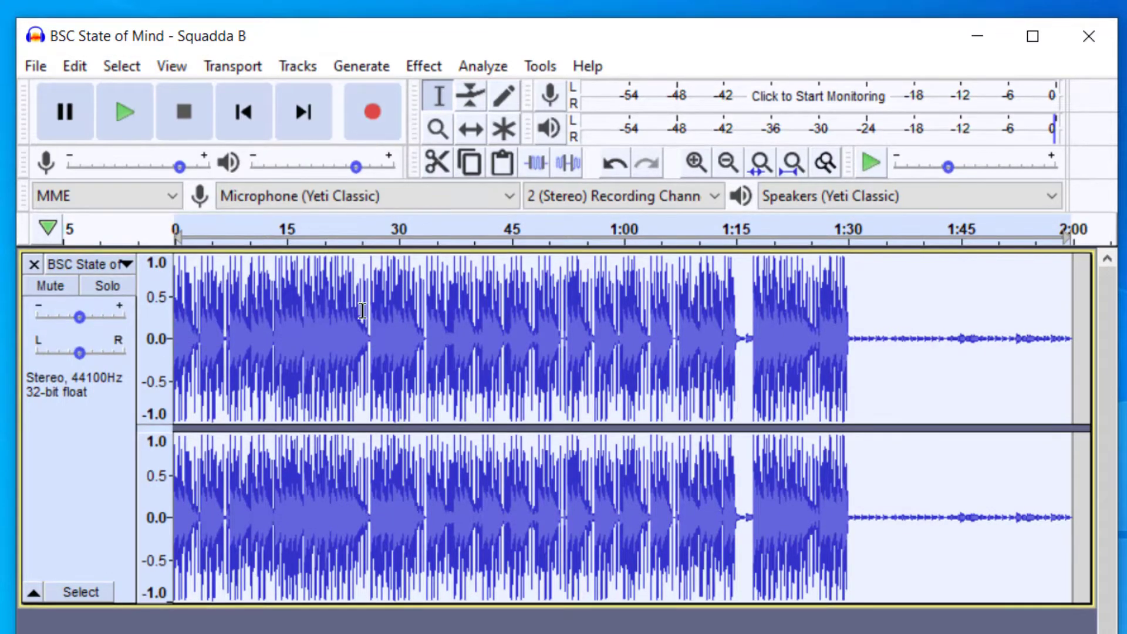
left_click(431, 67)
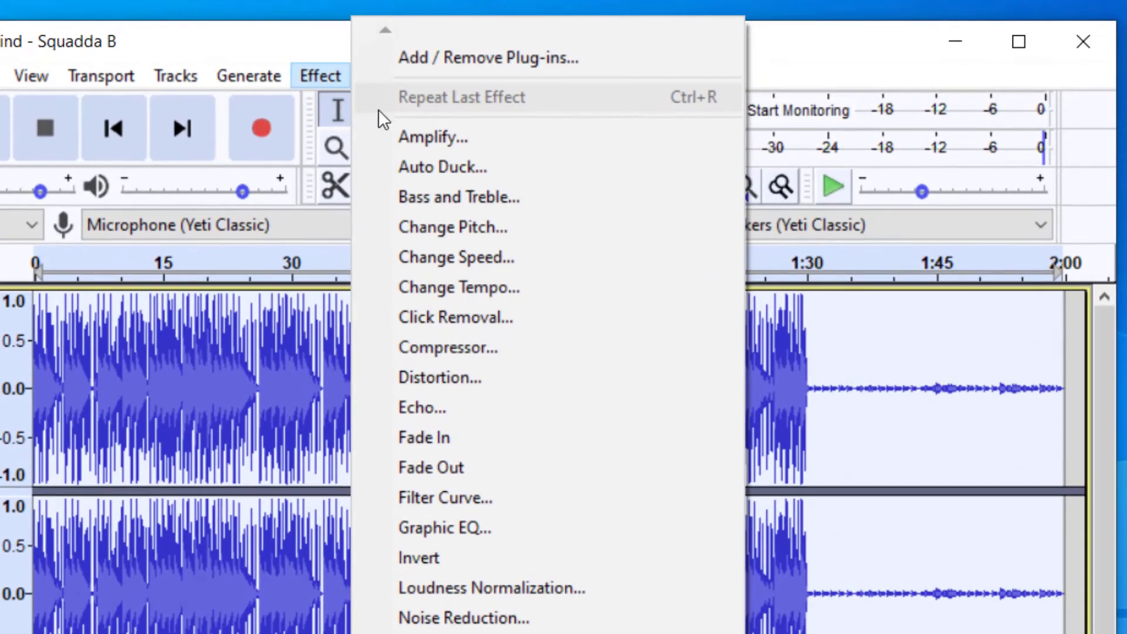
left_click(435, 189)
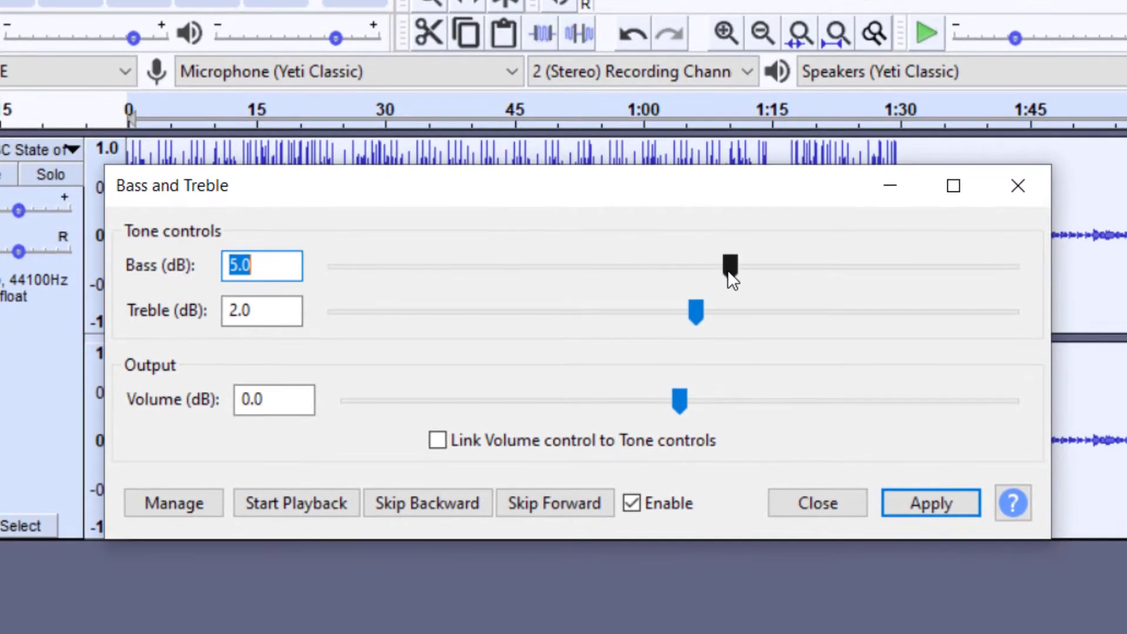
left_click(728, 267)
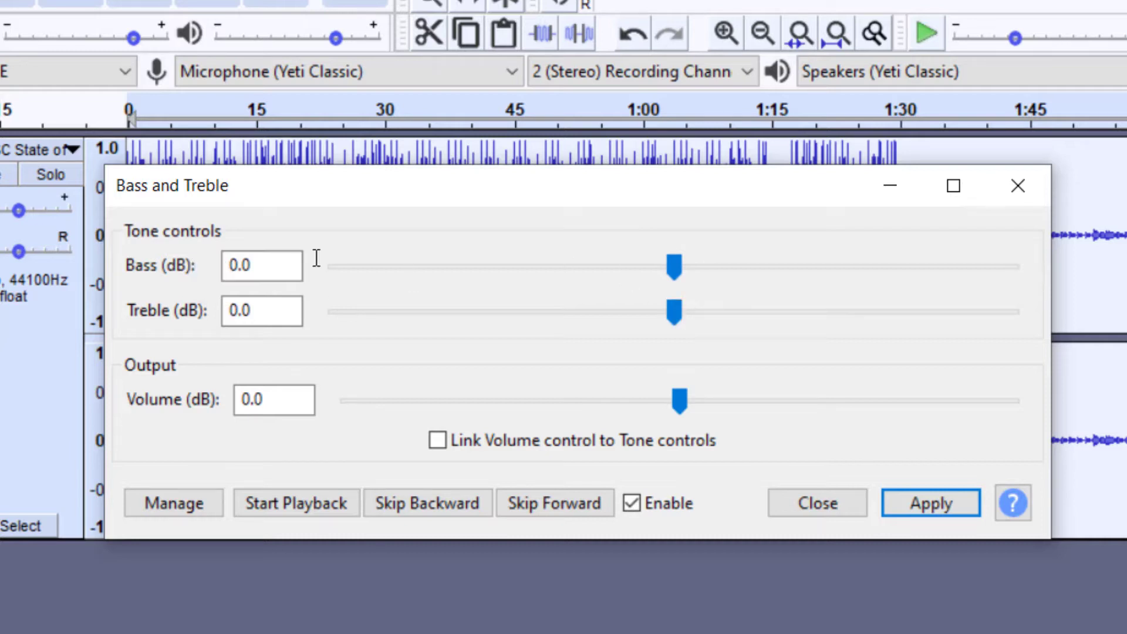
key("Tab")
left_click_drag(708, 263, 759, 271)
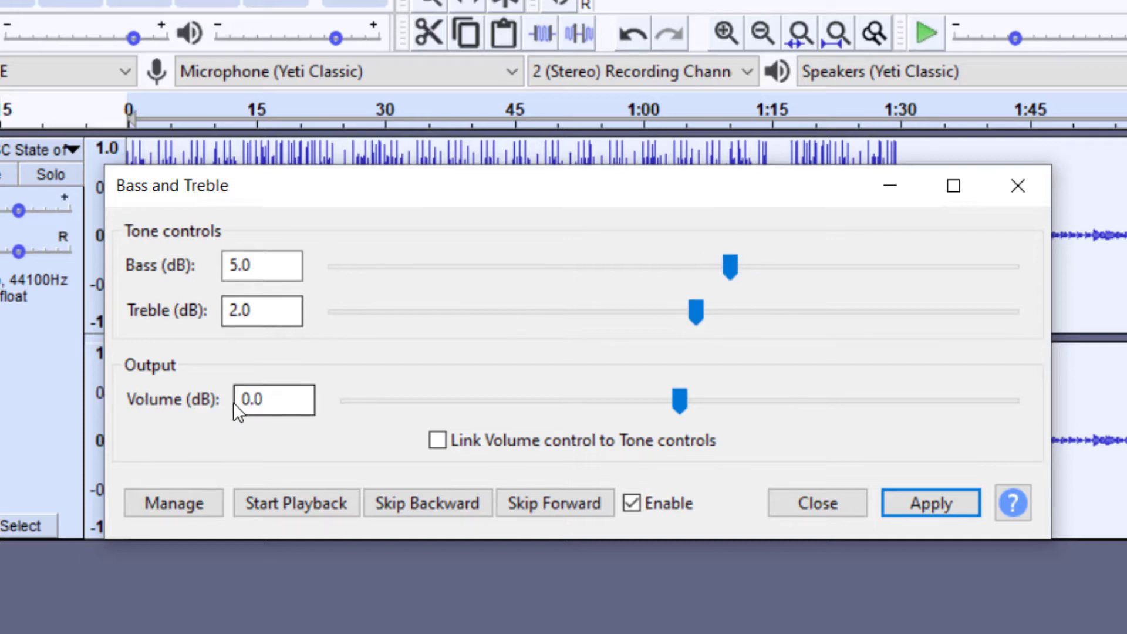
left_click(952, 505)
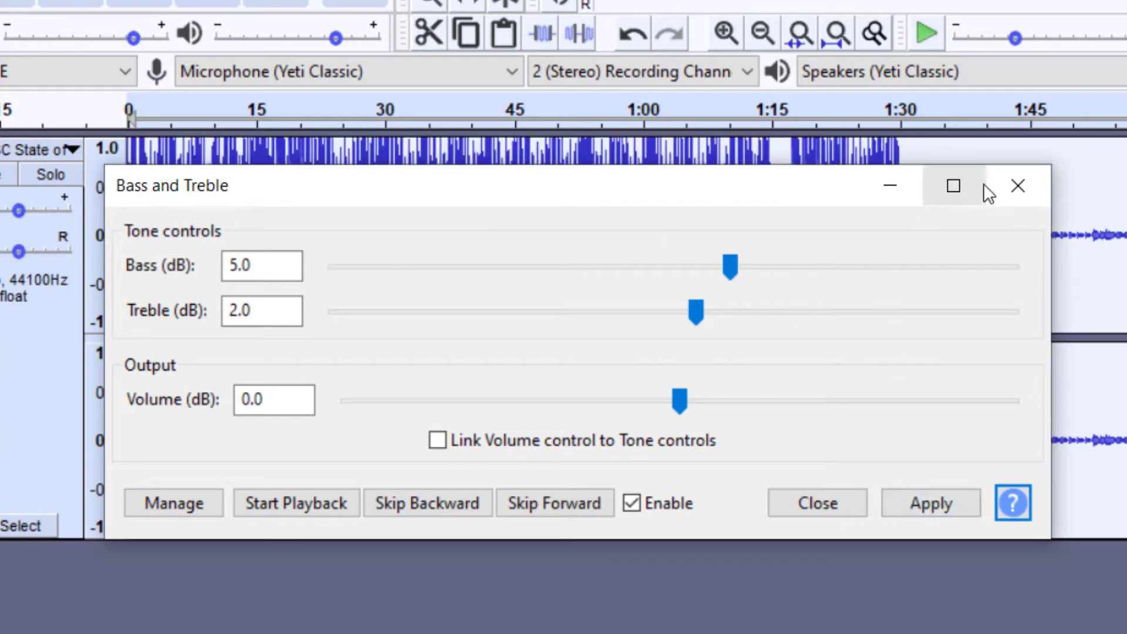
left_click(1021, 173)
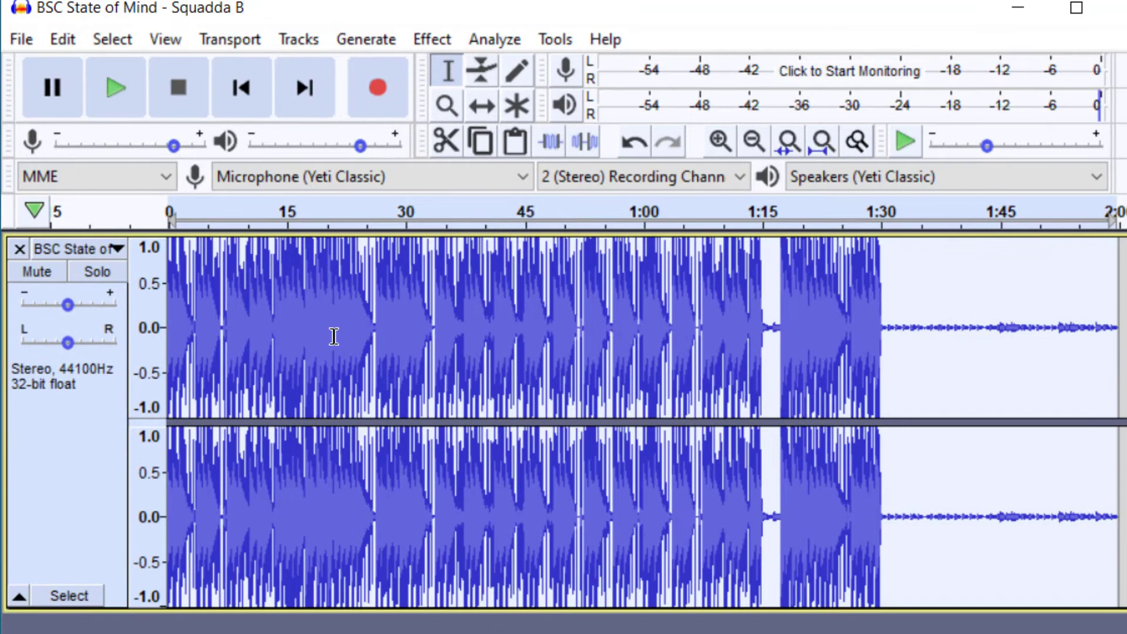
left_click(110, 93)
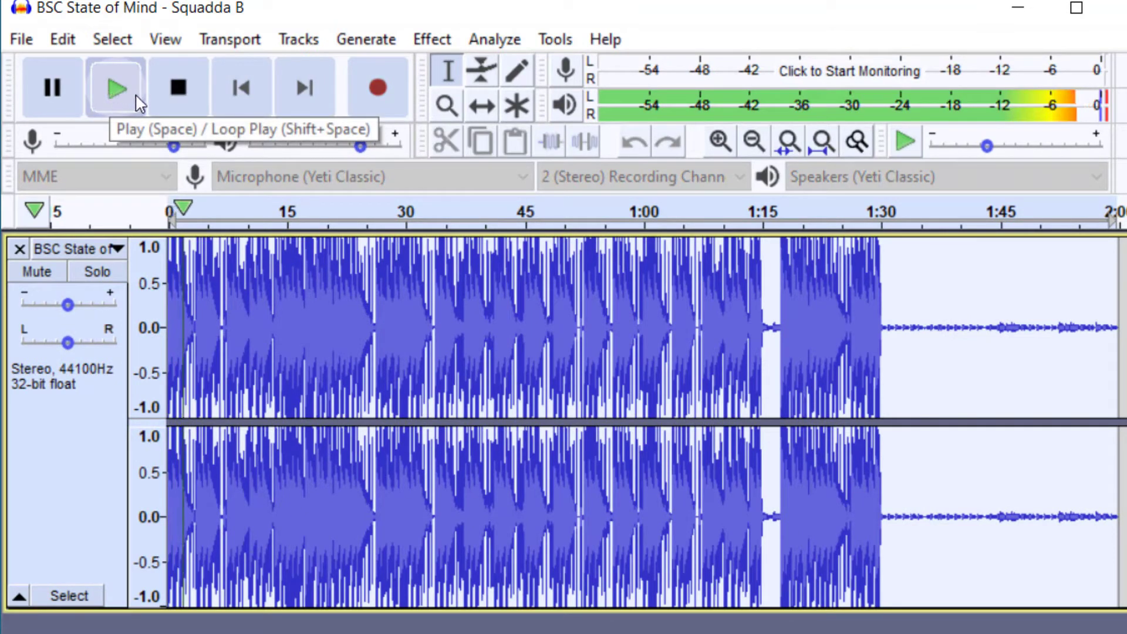
left_click(200, 105)
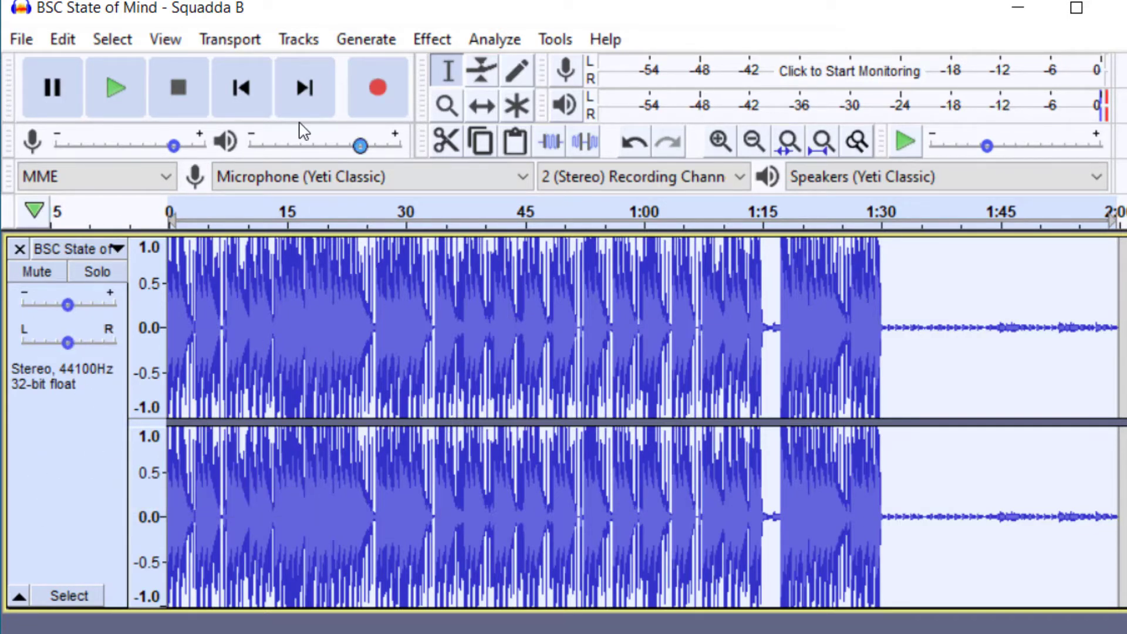
- Load the Bass Boost factory preset into Filter Curve EQ, about +9 dB below 100 Hz
left_click(435, 40)
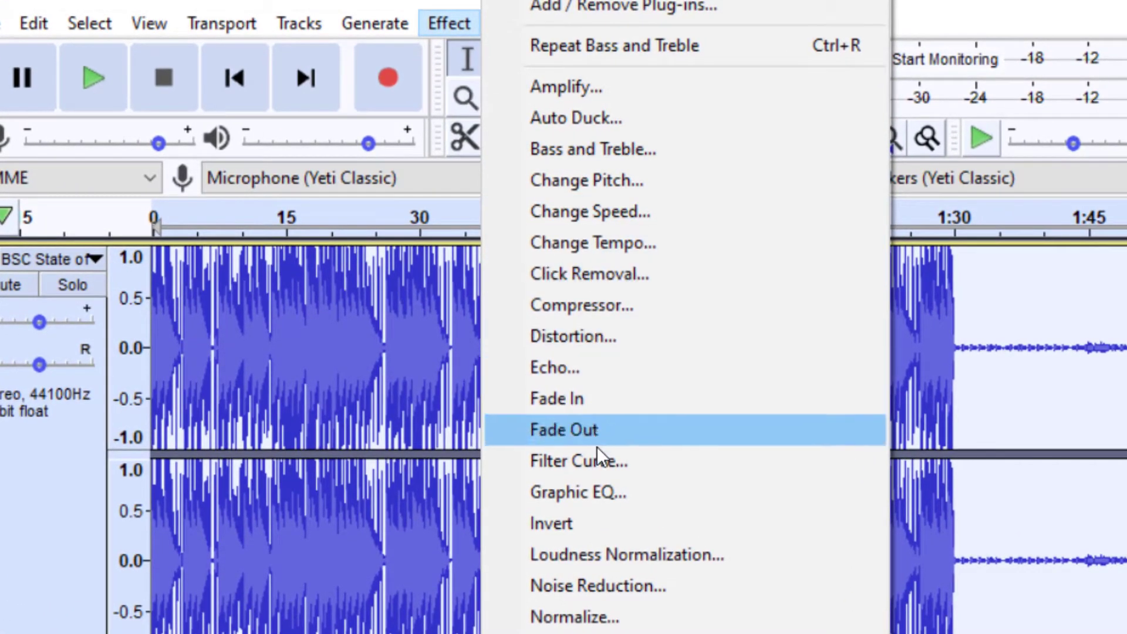
left_click(625, 462)
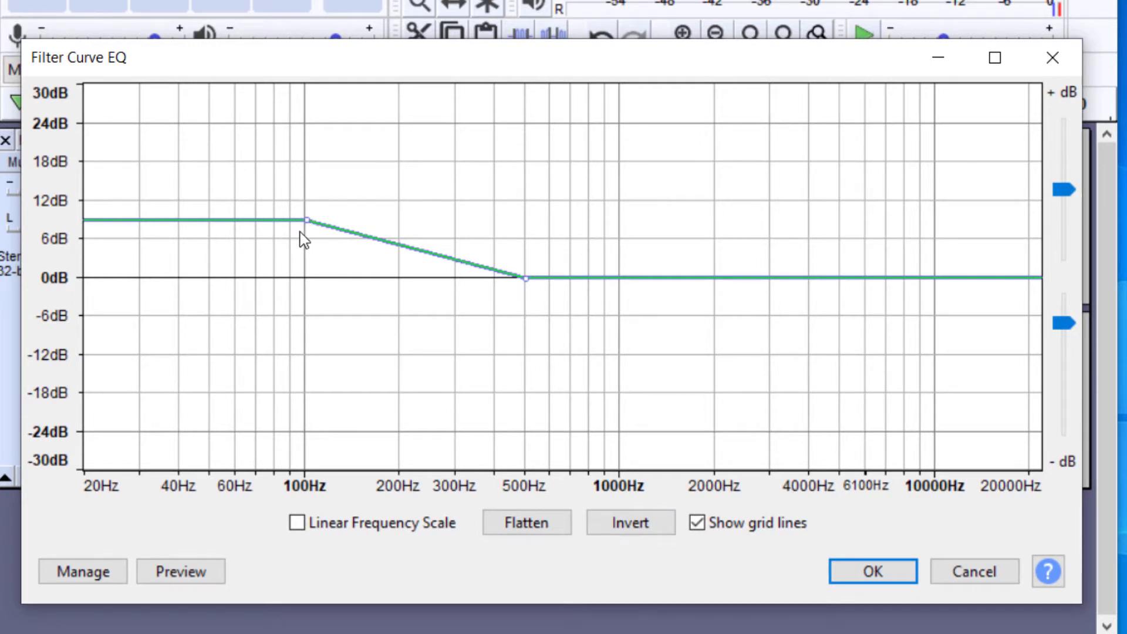
left_click_drag(309, 225, 317, 276)
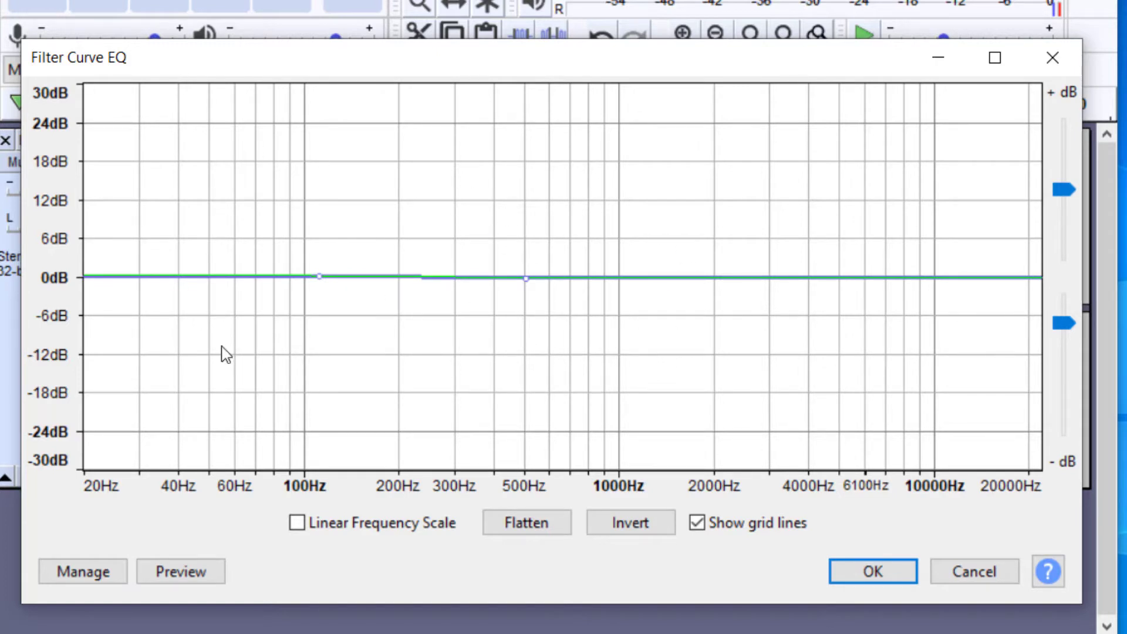
left_click(121, 570)
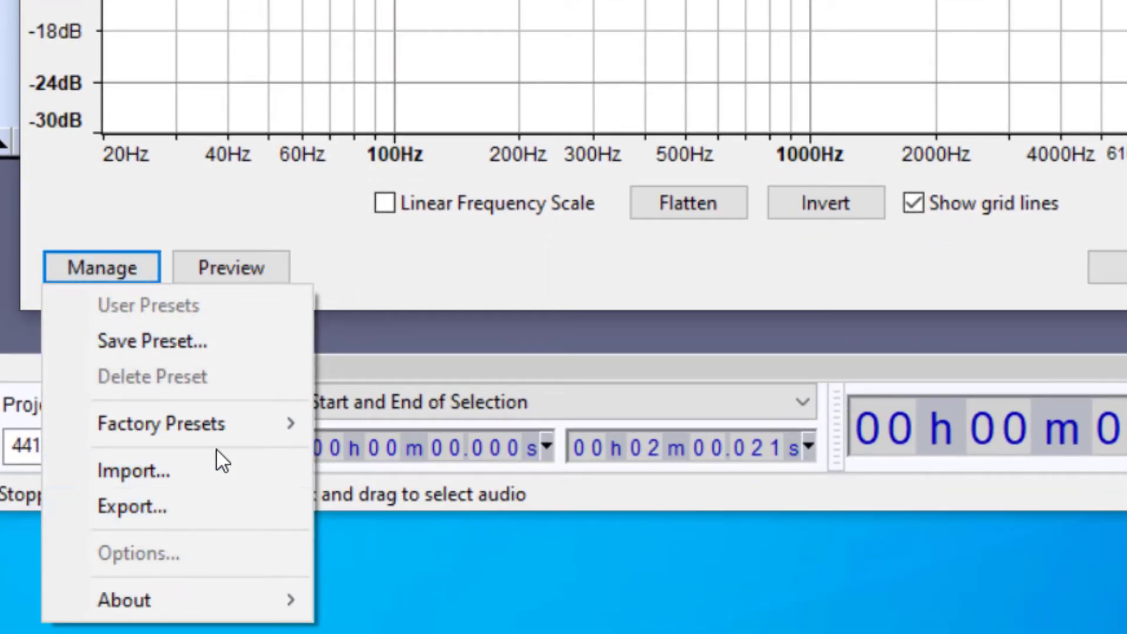
mouse_move(234, 429)
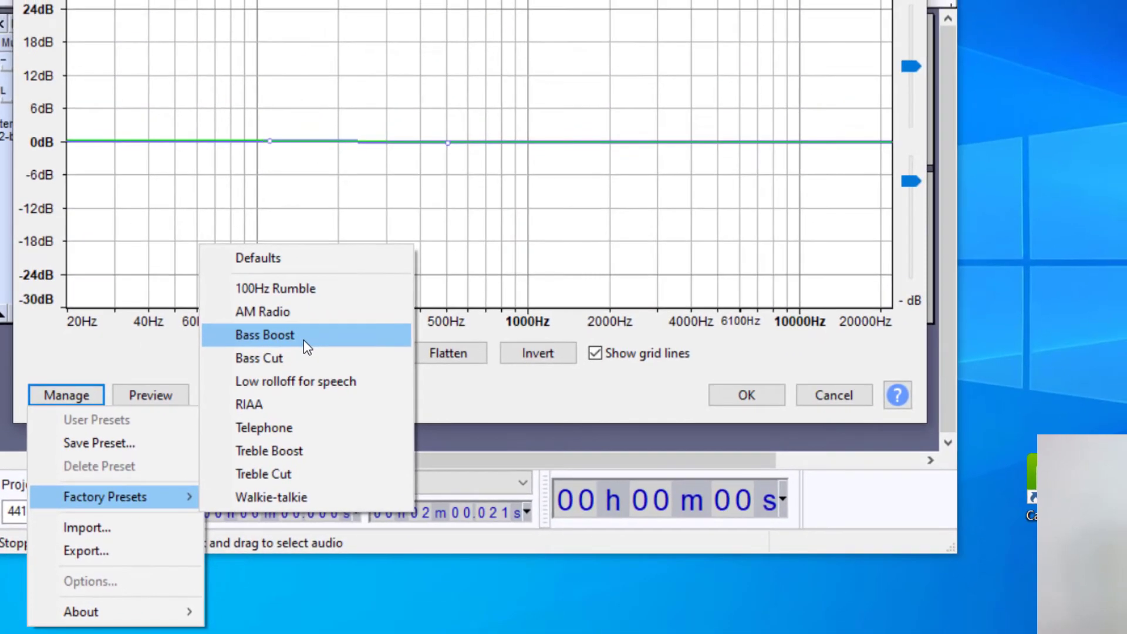
left_click(304, 340)
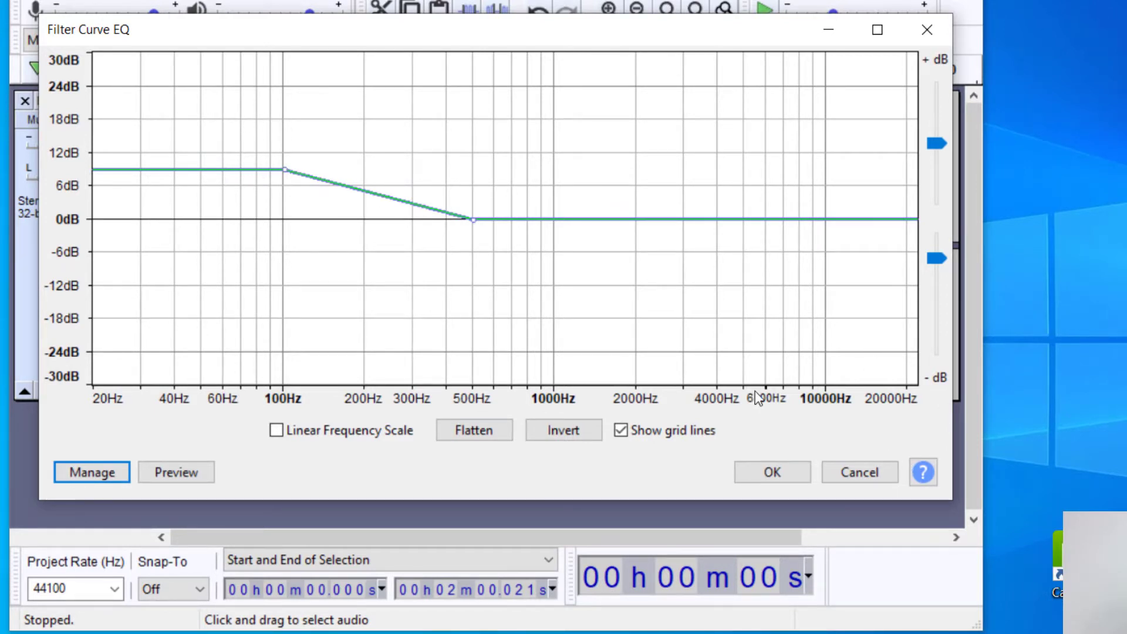
- Apply the Bass Boost filter curve and play a few seconds to hear it
left_click(773, 472)
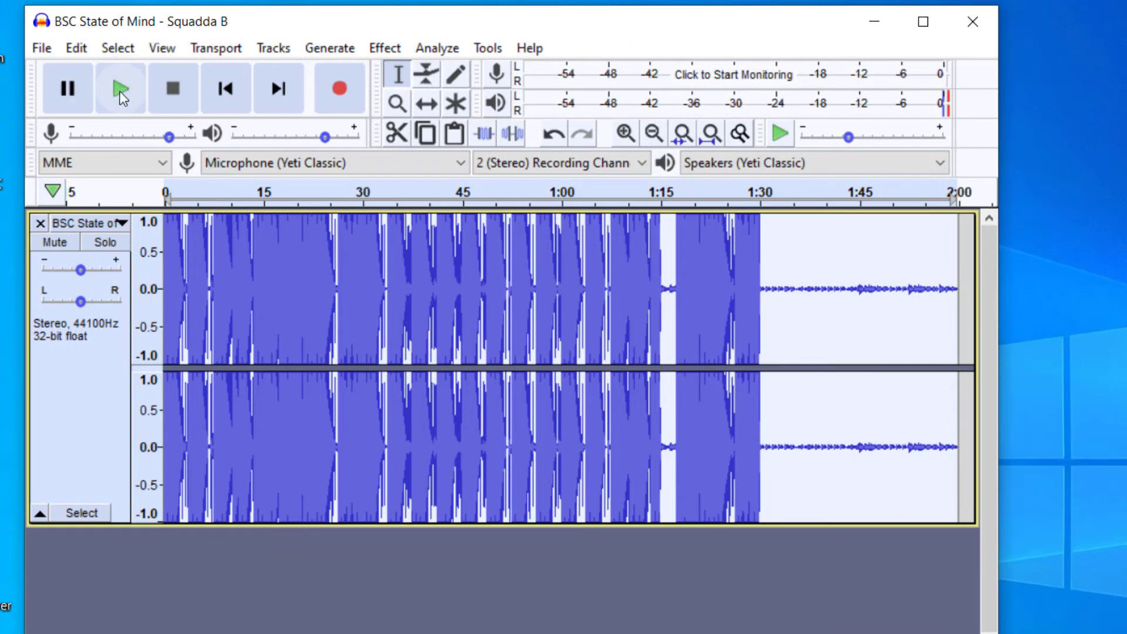
left_click(121, 91)
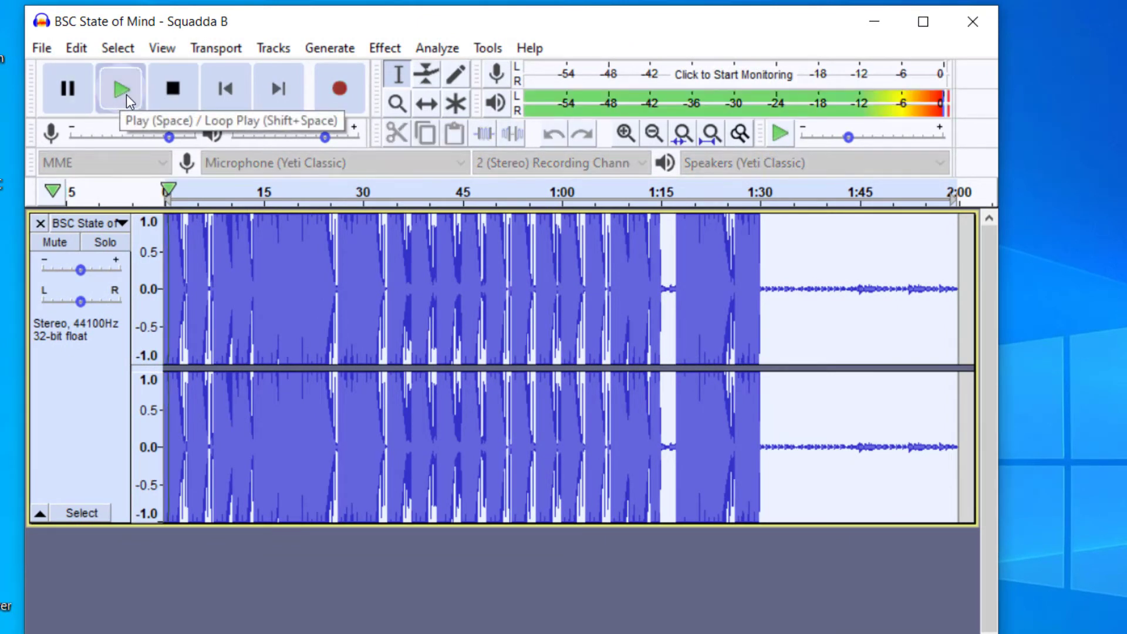
left_click(172, 91)
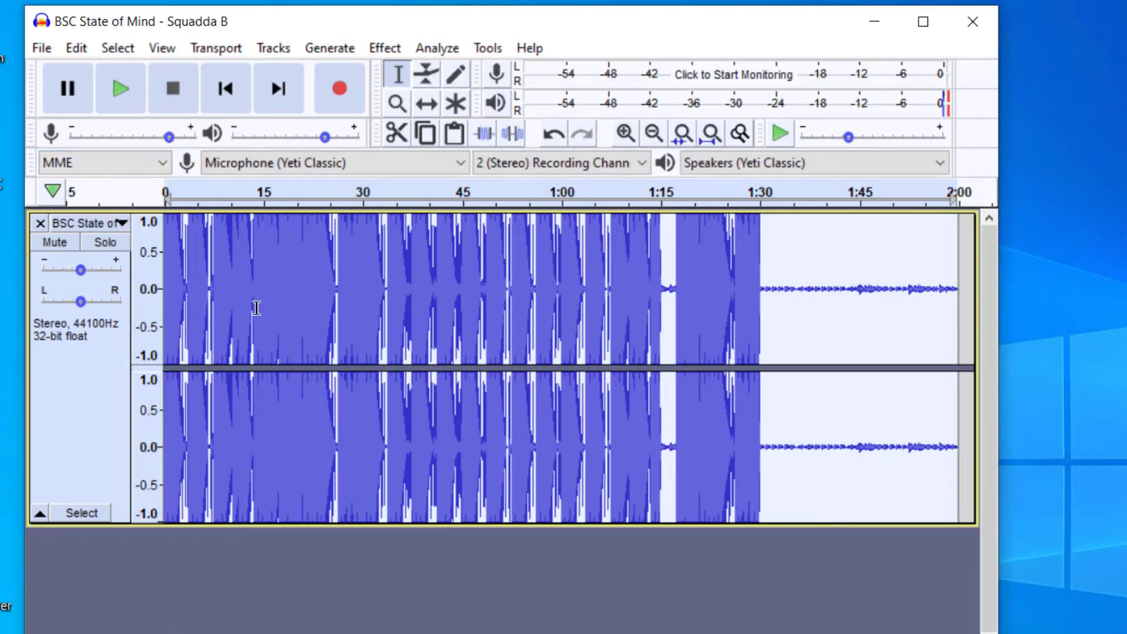
- Amplify the whole song by -13.173 dB so its peak sits at 0.0 dB
left_click(386, 48)
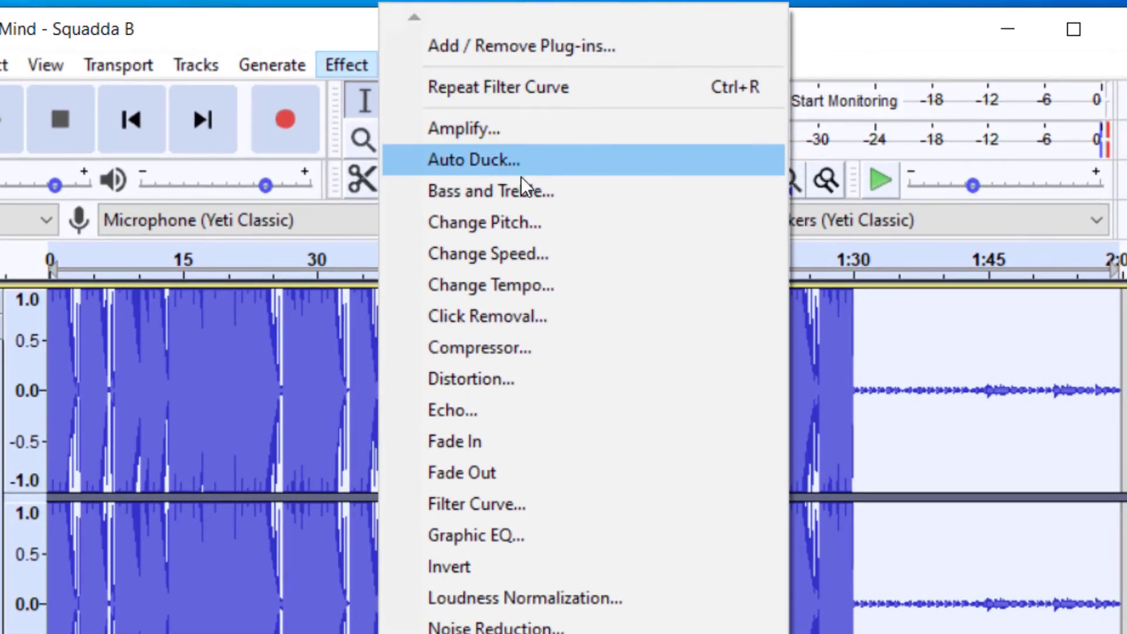
left_click(511, 136)
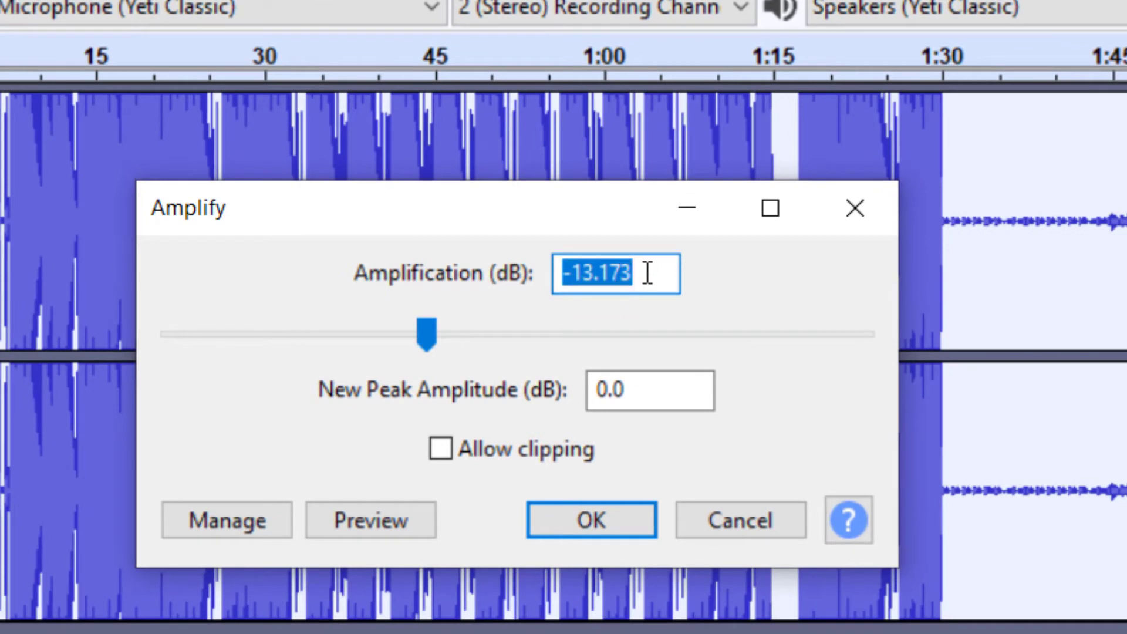
left_click(653, 273)
left_click_drag(633, 274, 548, 274)
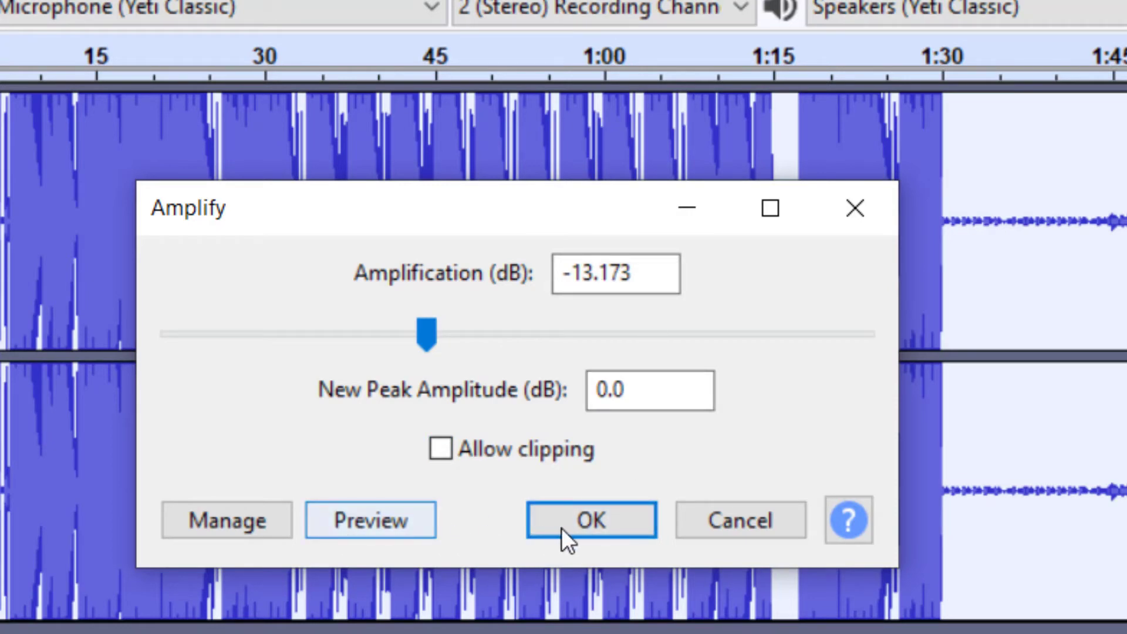
left_click(589, 527)
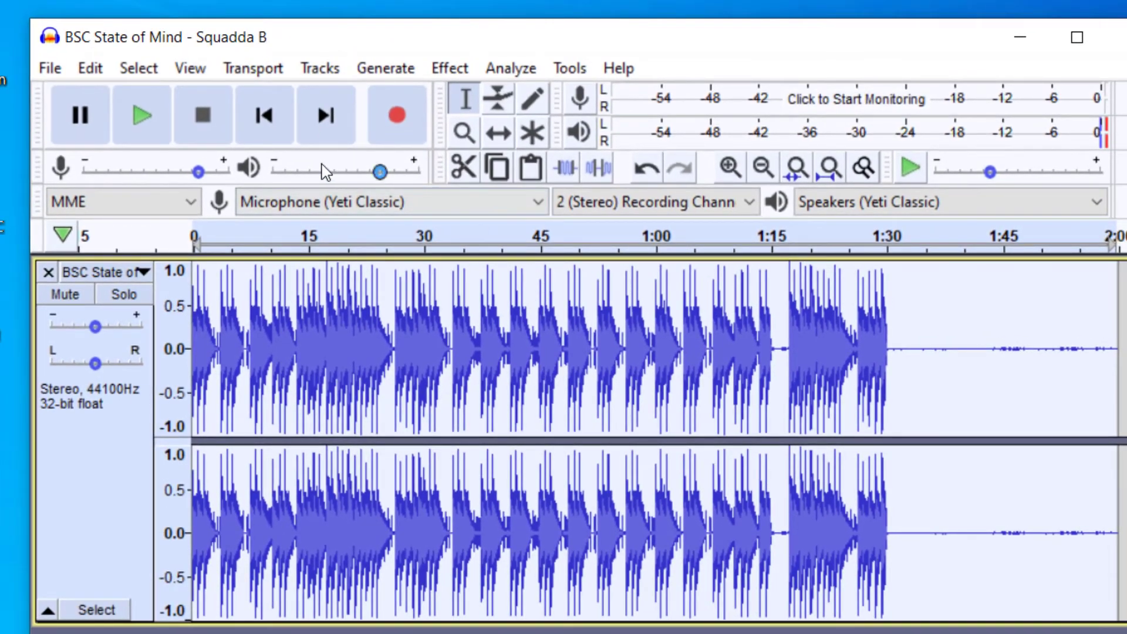
left_click(159, 129)
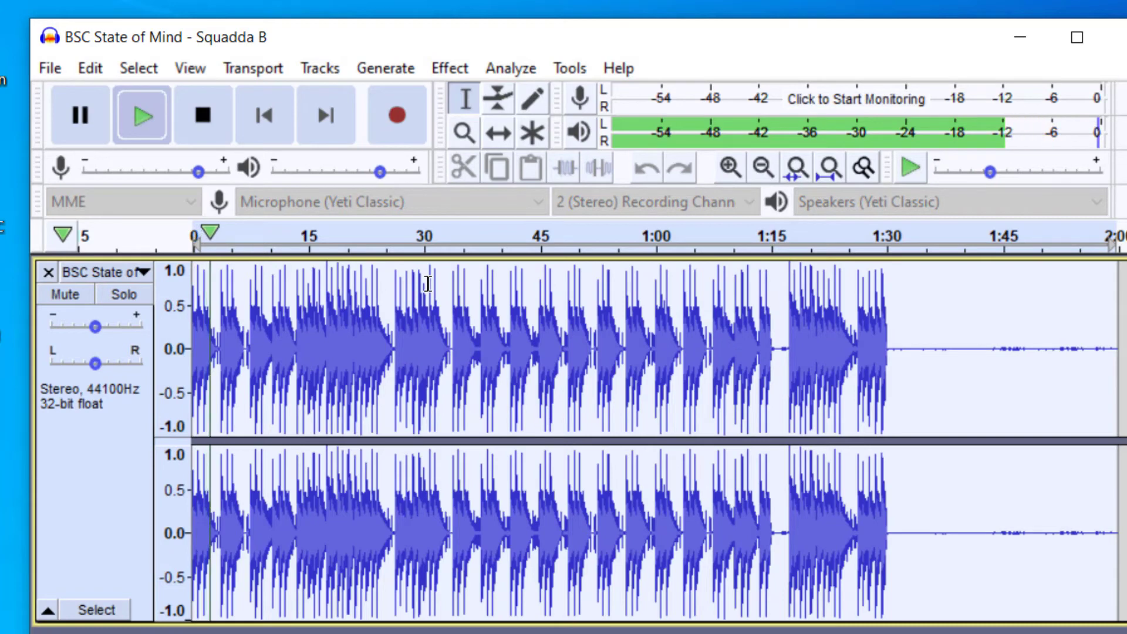
left_click(203, 115)
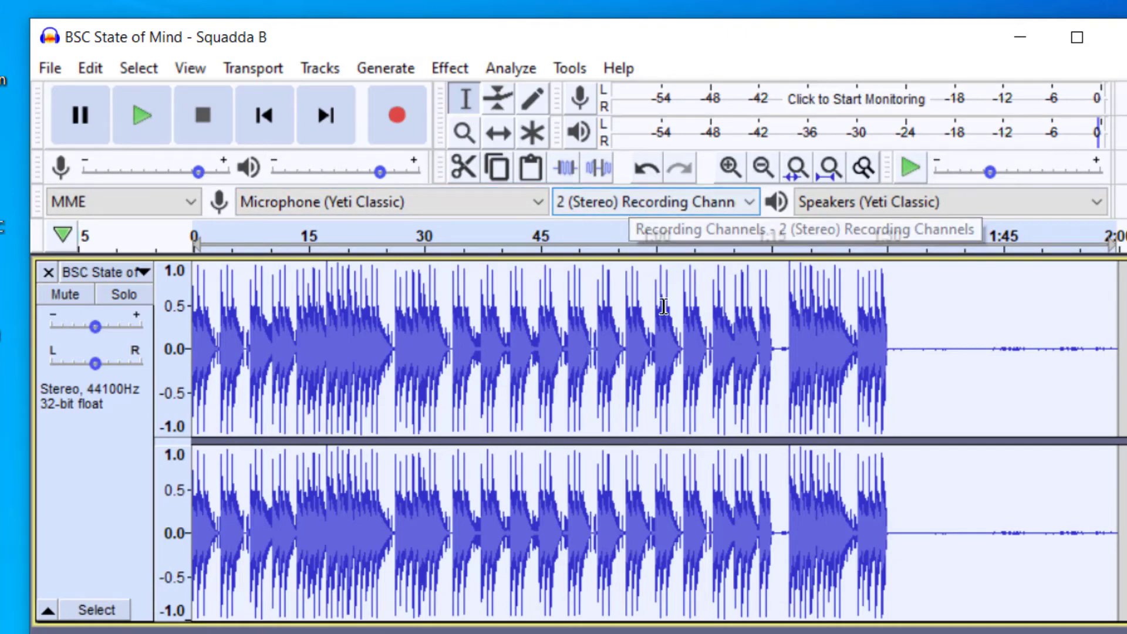
left_click(452, 68)
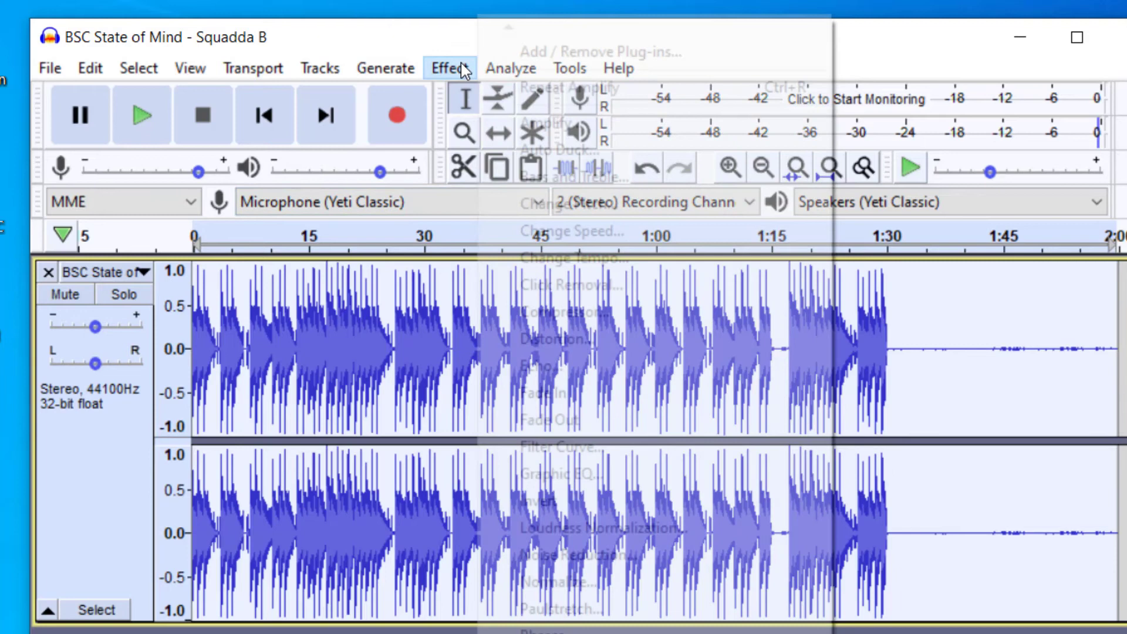
left_click(460, 70)
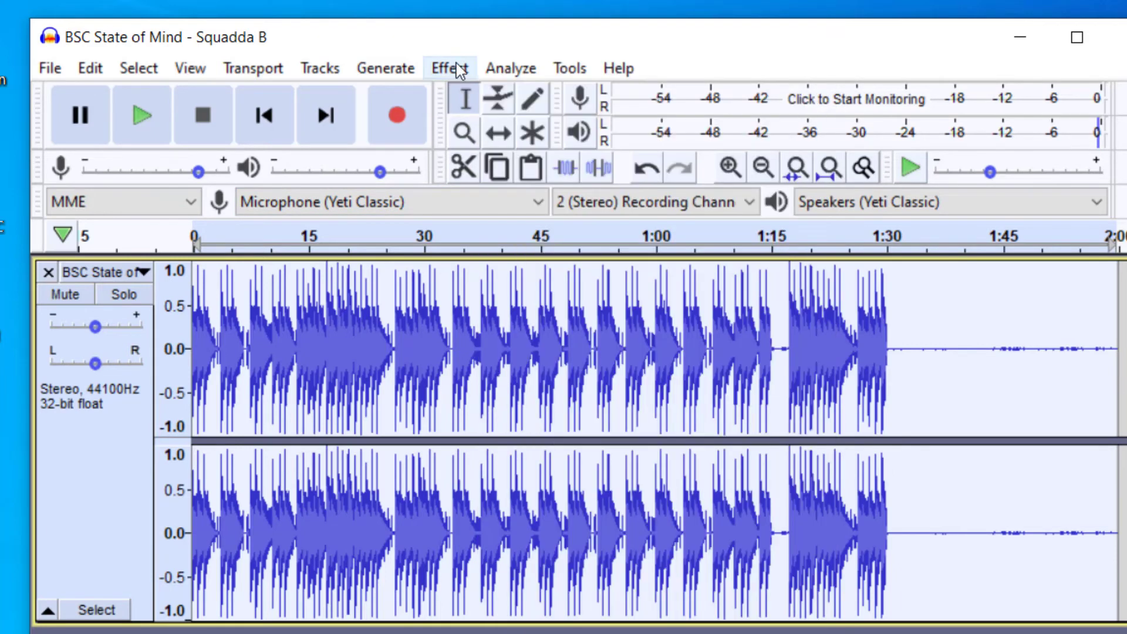
left_click(460, 70)
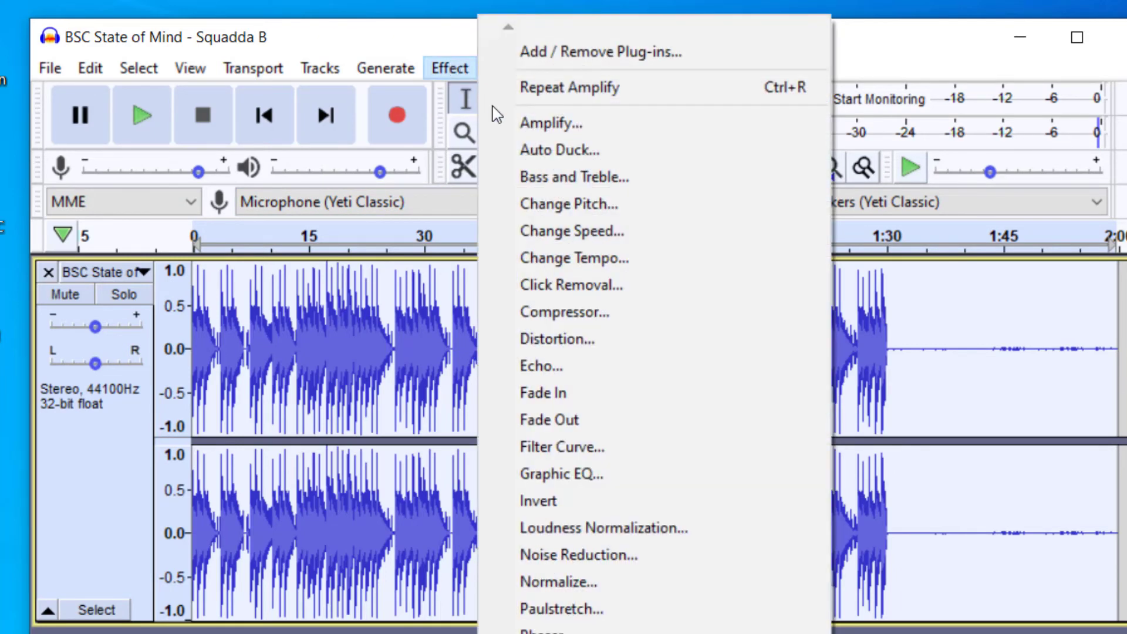
left_click(606, 452)
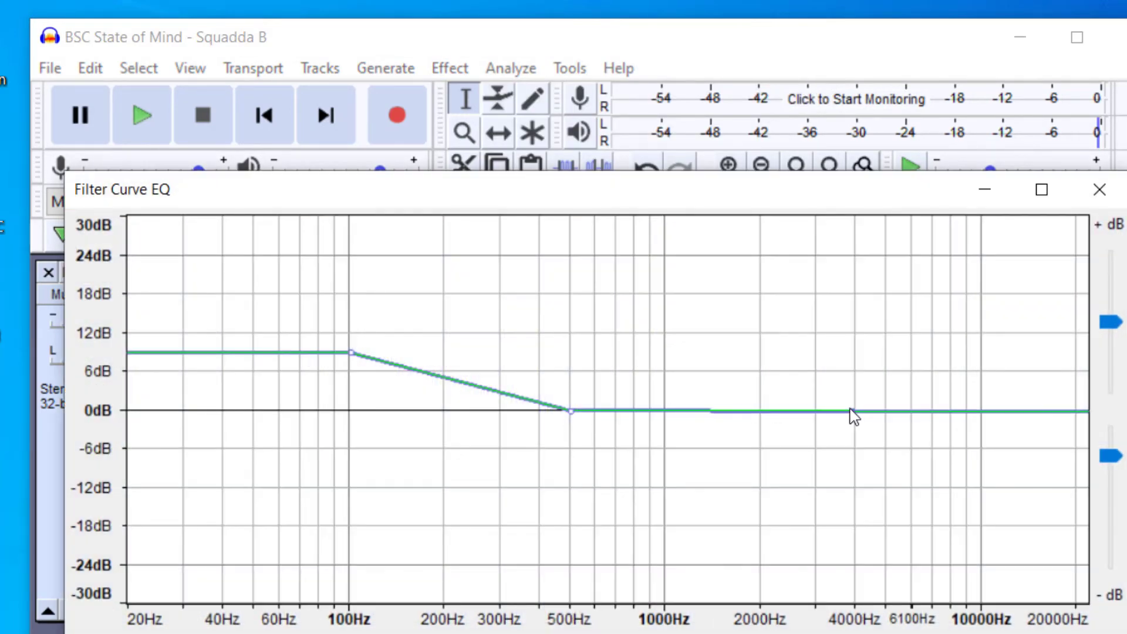
left_click_drag(852, 414, 857, 379)
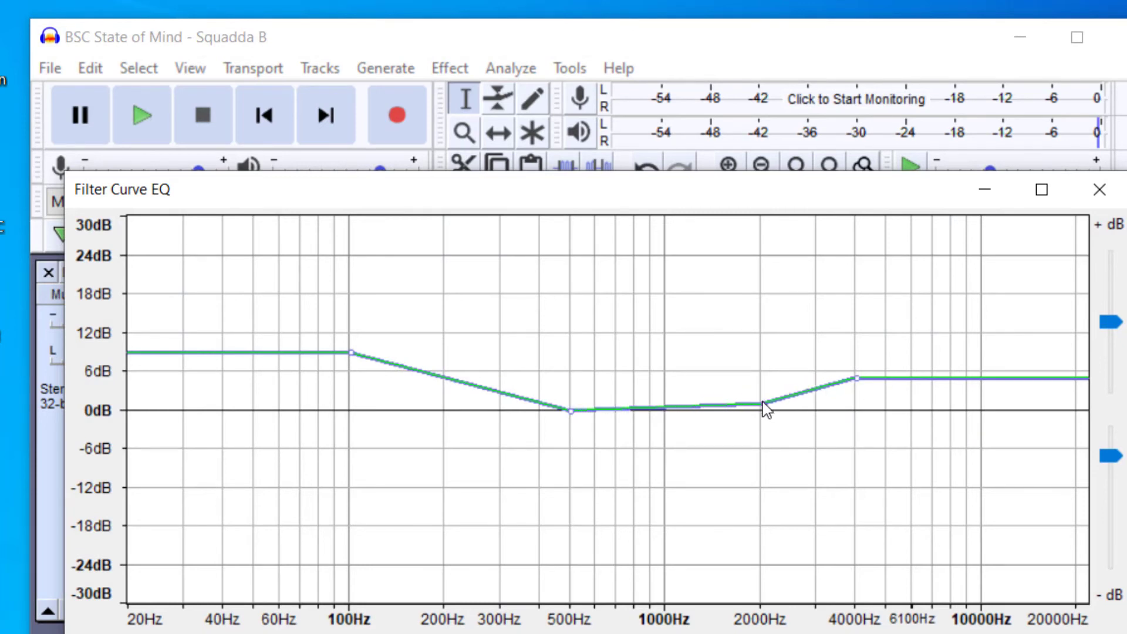
left_click_drag(935, 378, 940, 327)
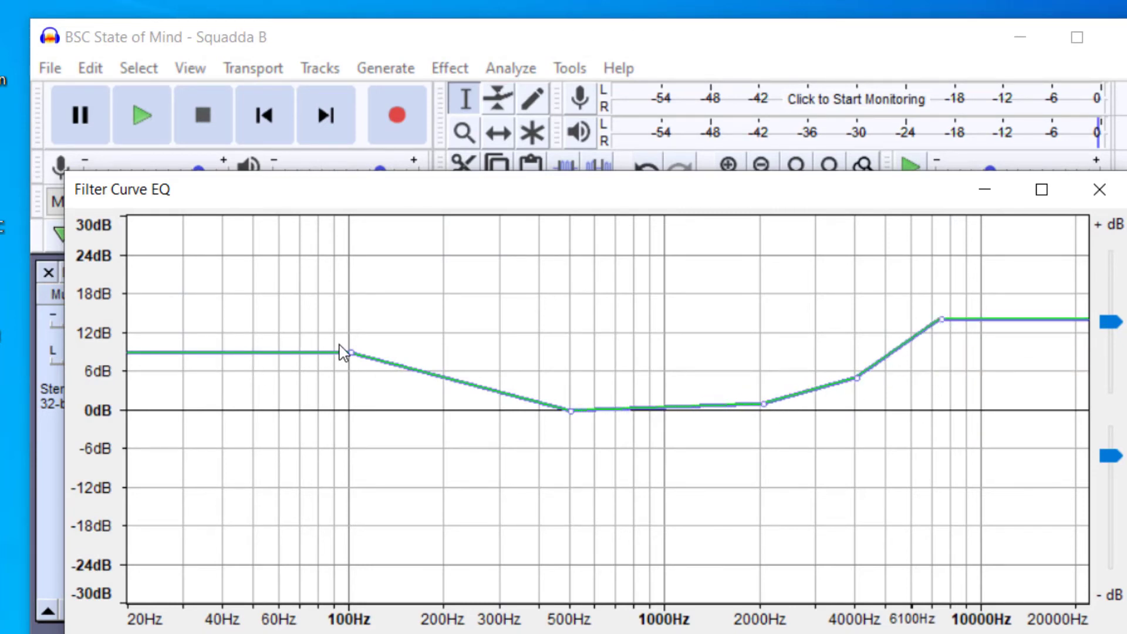
left_click_drag(353, 351, 352, 310)
left_click_drag(302, 278, 301, 268)
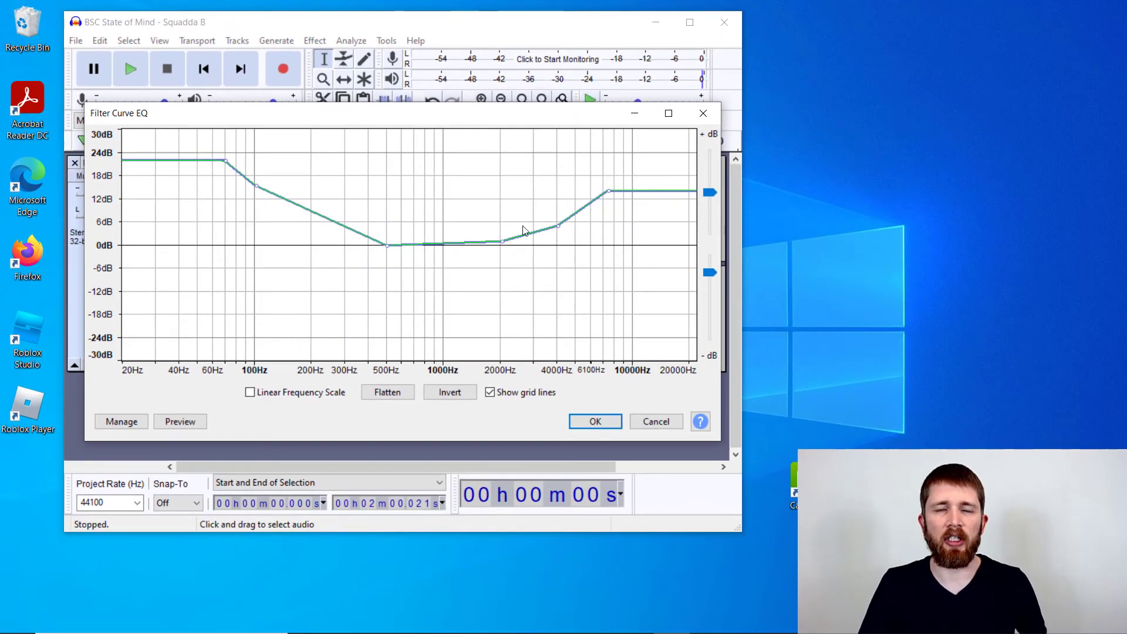
left_click(655, 421)
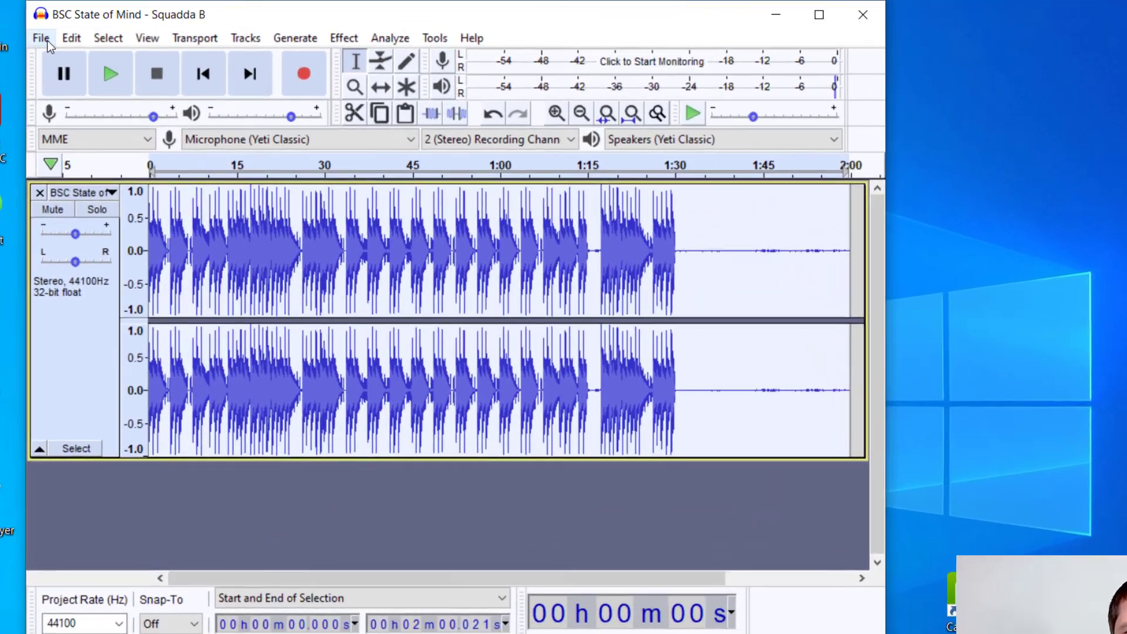
left_click(77, 42)
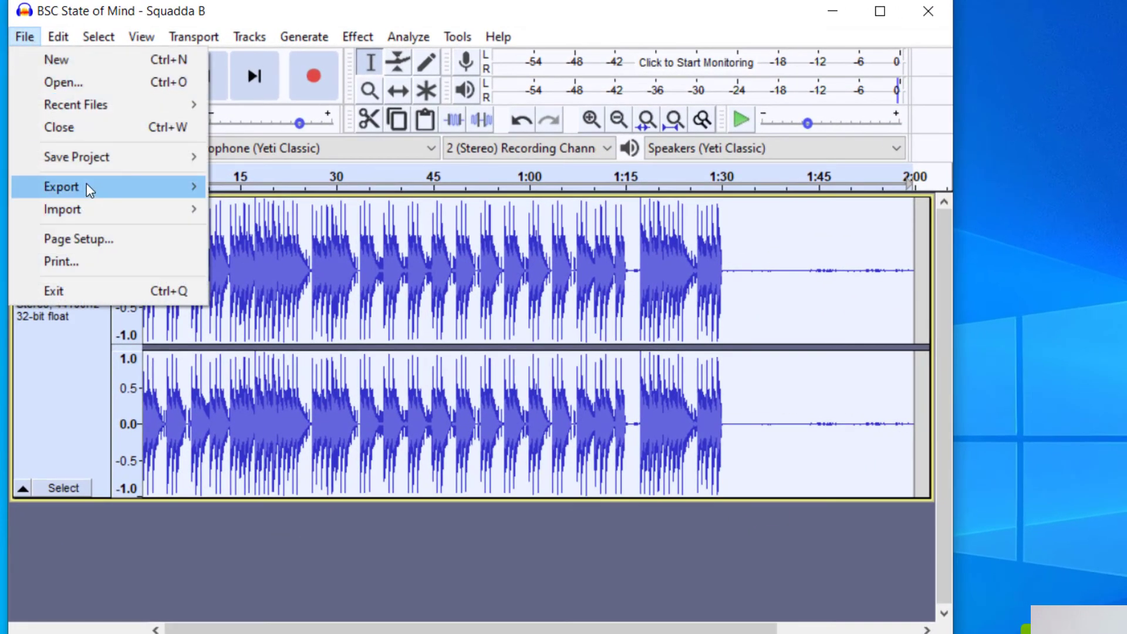
mouse_move(191, 187)
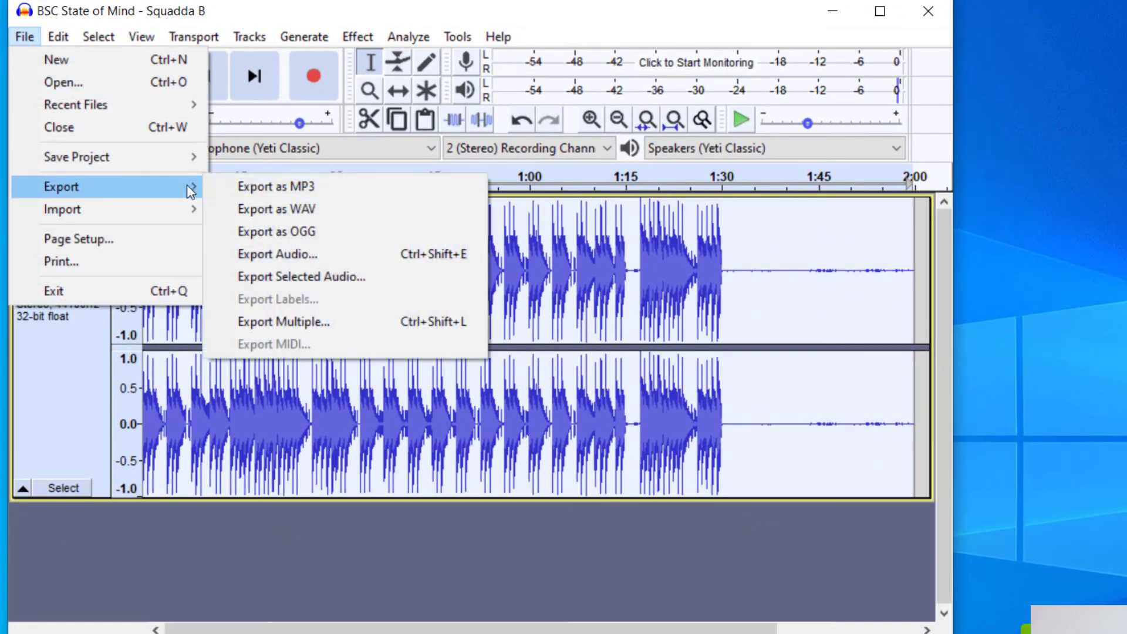
left_click(341, 196)
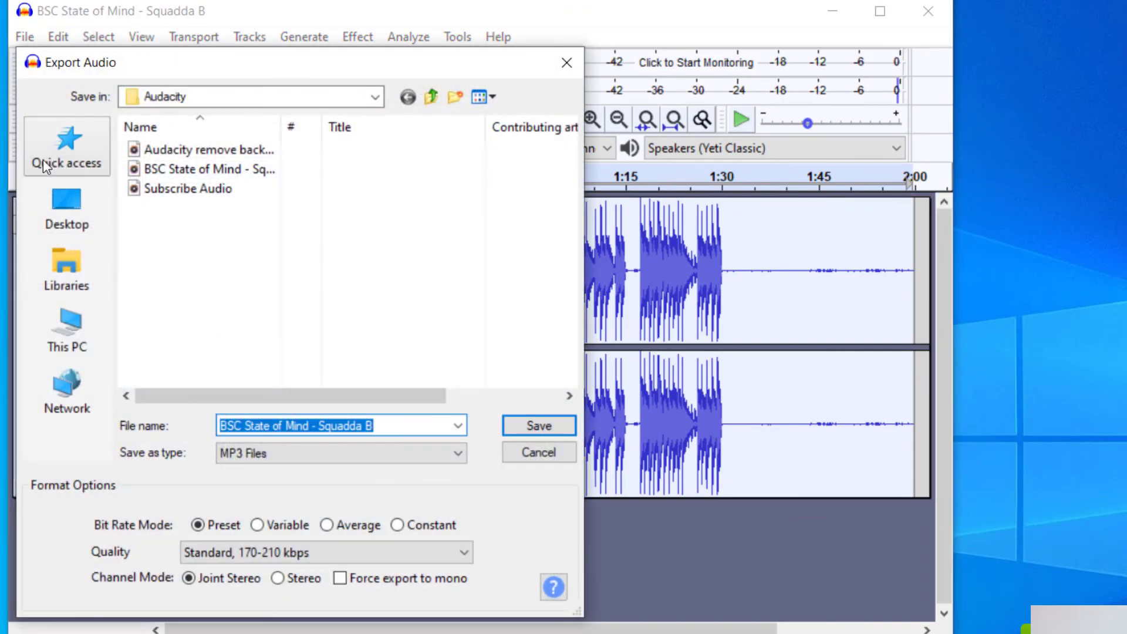
left_click(537, 452)
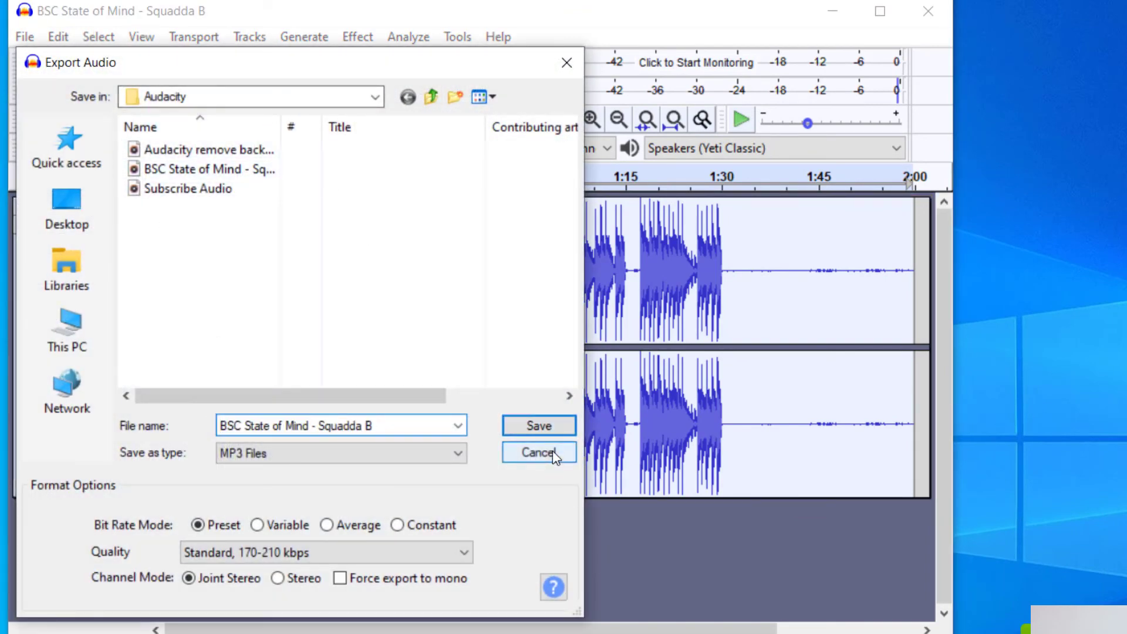